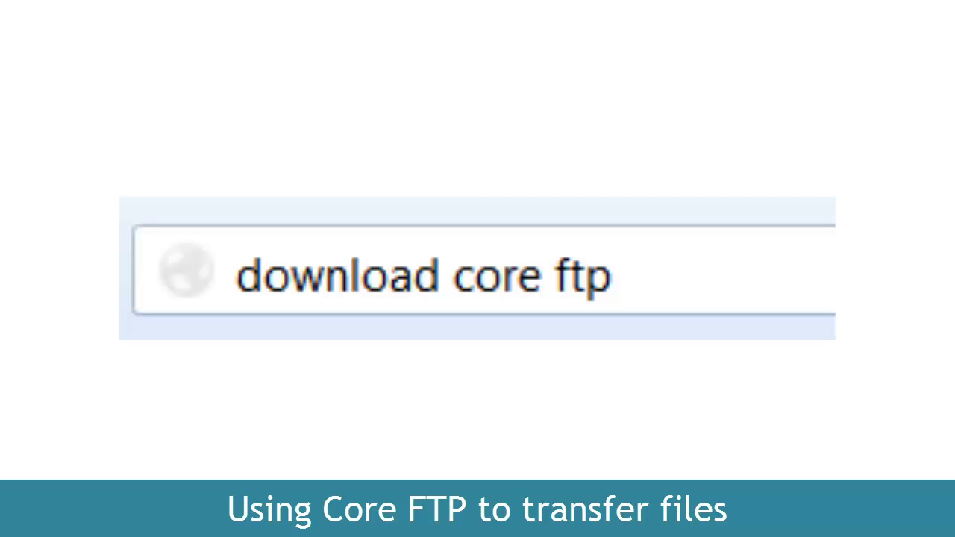
Step: Search Firefox for 'download core ftp' to find the coreftp.com download page
left_click(713, 293)
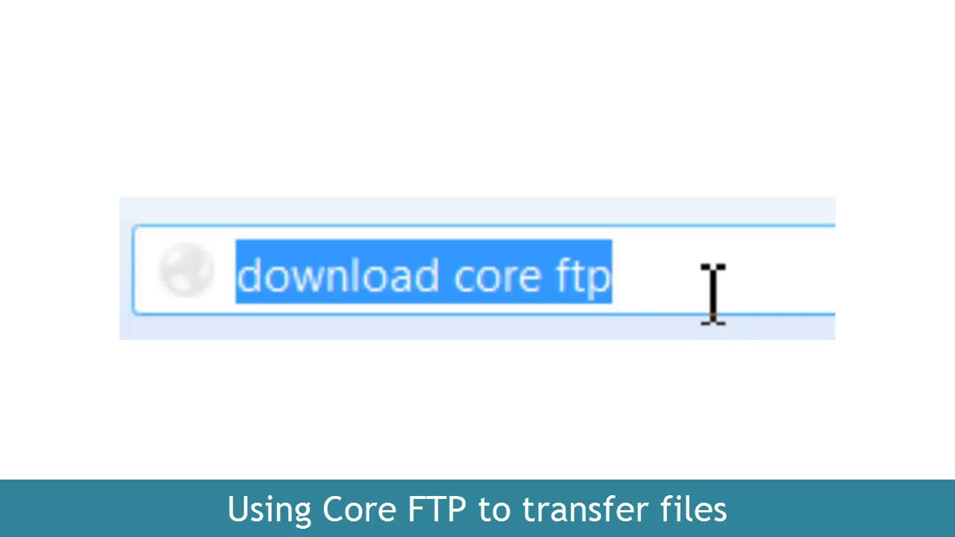
key("Return")
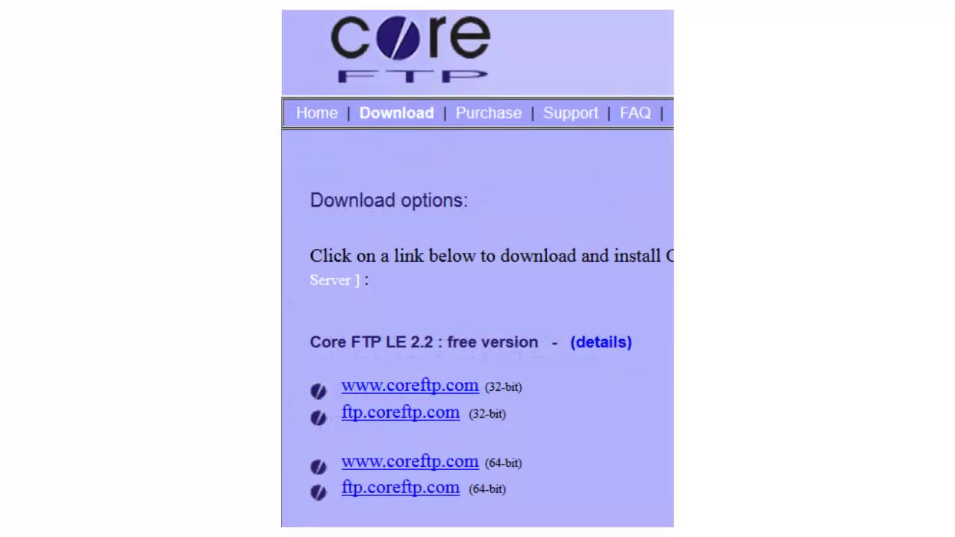
Step: Download the 32-bit Core FTP LE 2.2 installer, coreftplite.exe, from coreftp.com
left_click(431, 390)
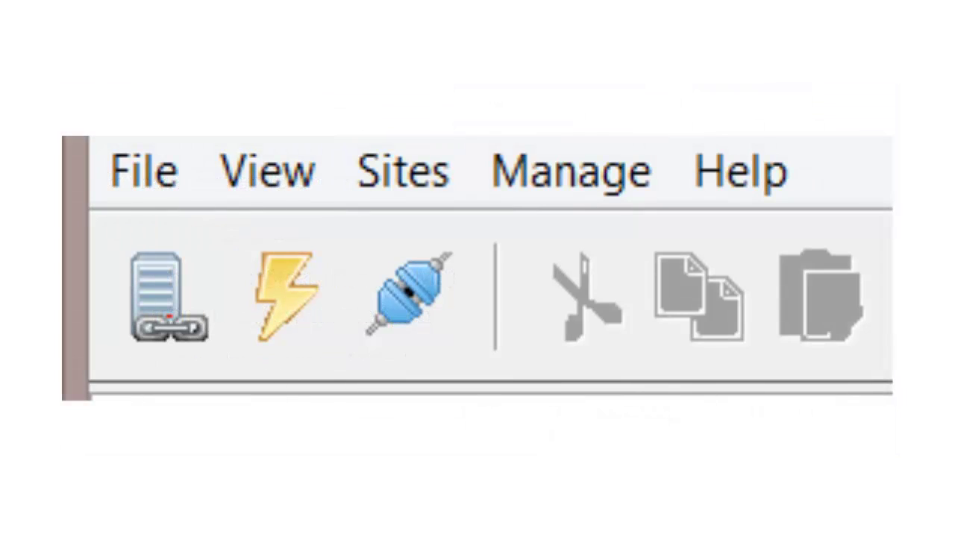
Step: Add a Site Manager entry named dropbox with host ftp.d.com and the account username and password
left_click(366, 175)
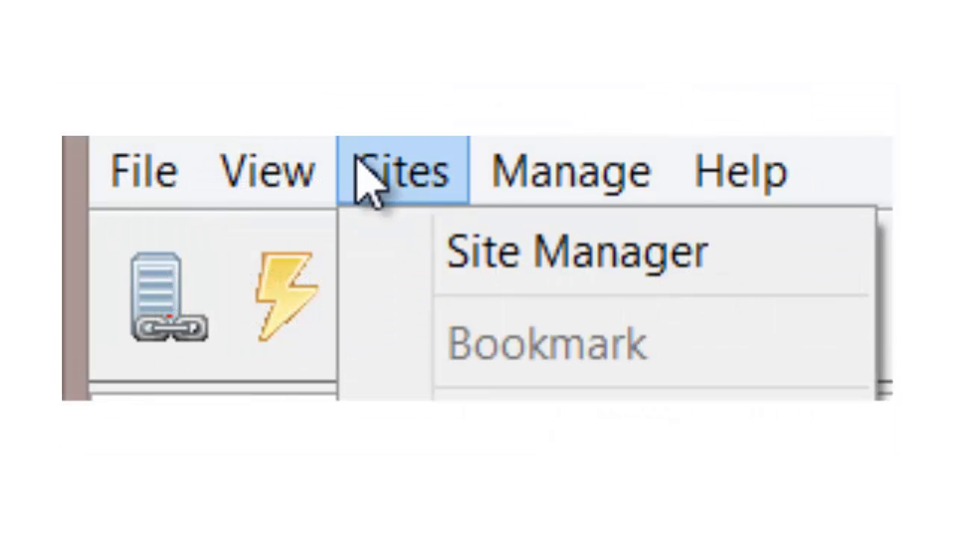
left_click(492, 263)
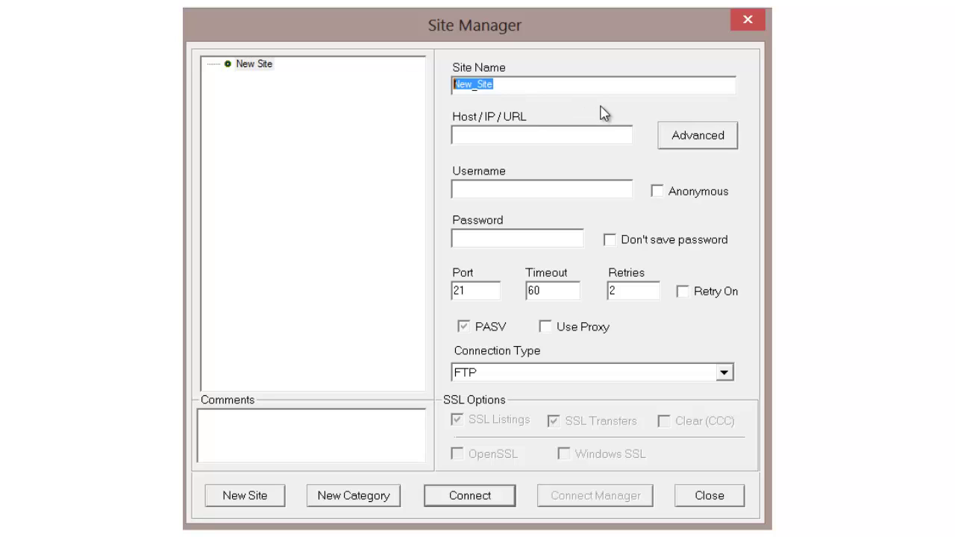
type("drop")
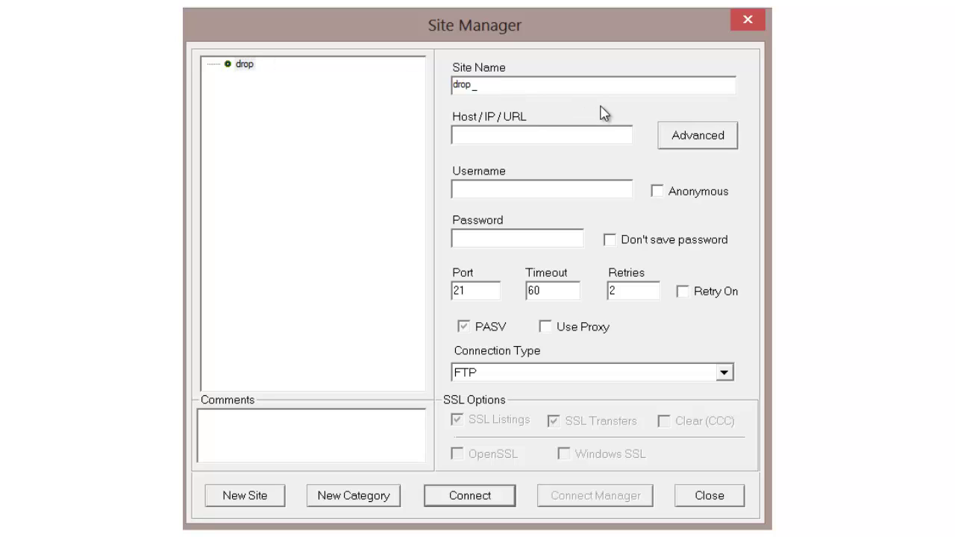
type("box")
key("Tab")
type("ftp.")
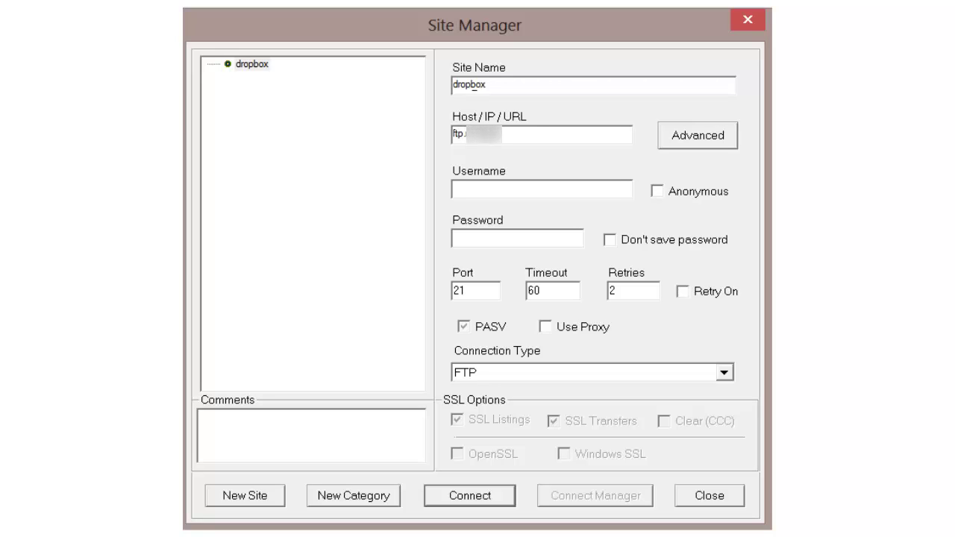
type("d.com")
left_click(483, 193)
type("dropbo")
type("ox@")
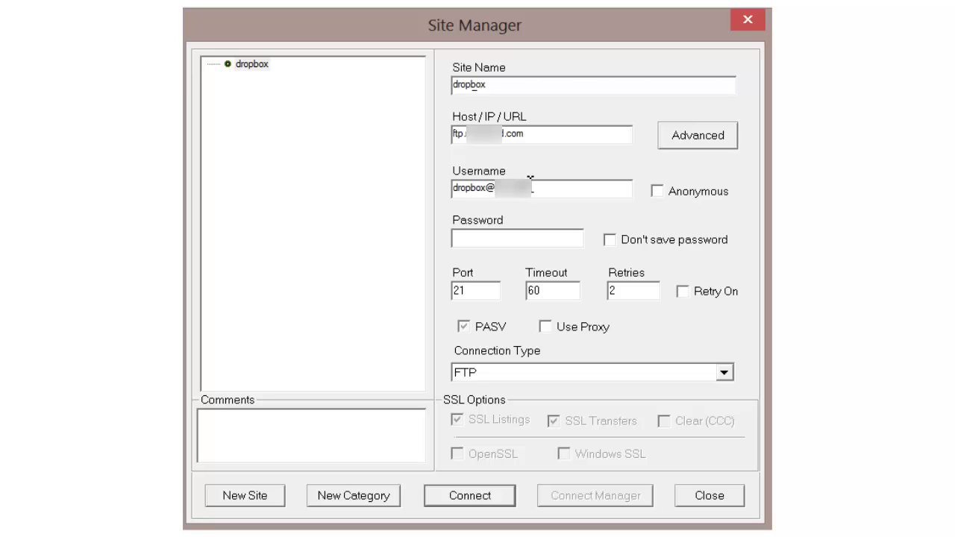
type(".com")
left_click(578, 243)
type("***********")
Step: Connect to dropbox and drag Recovery.txt from the local C:\ pane into the remote root
left_click(485, 496)
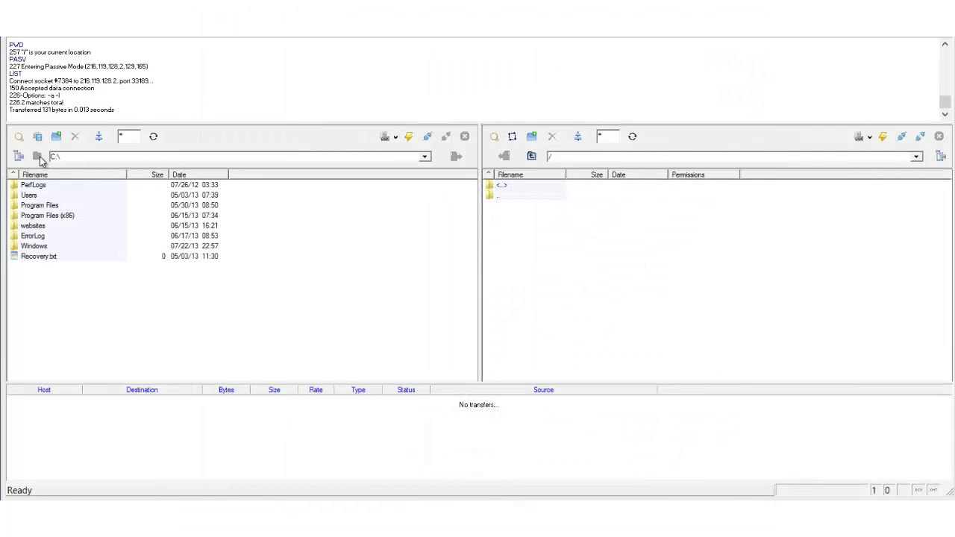
left_click(426, 158)
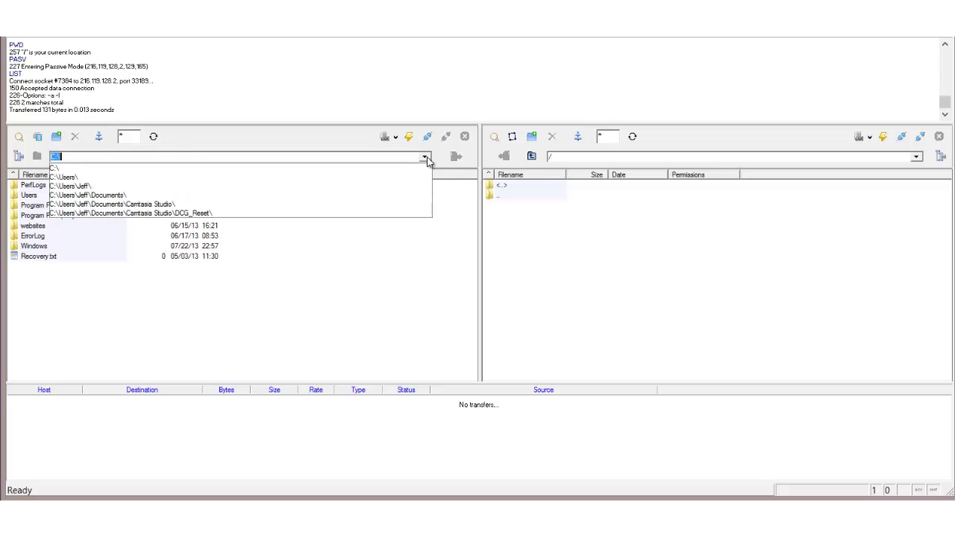
left_click(425, 157)
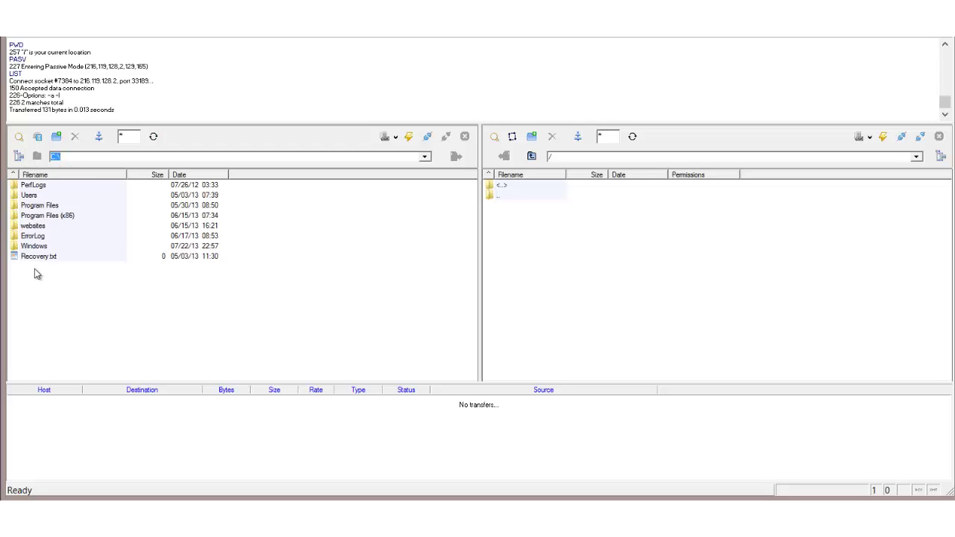
left_click(69, 157)
left_click(44, 258)
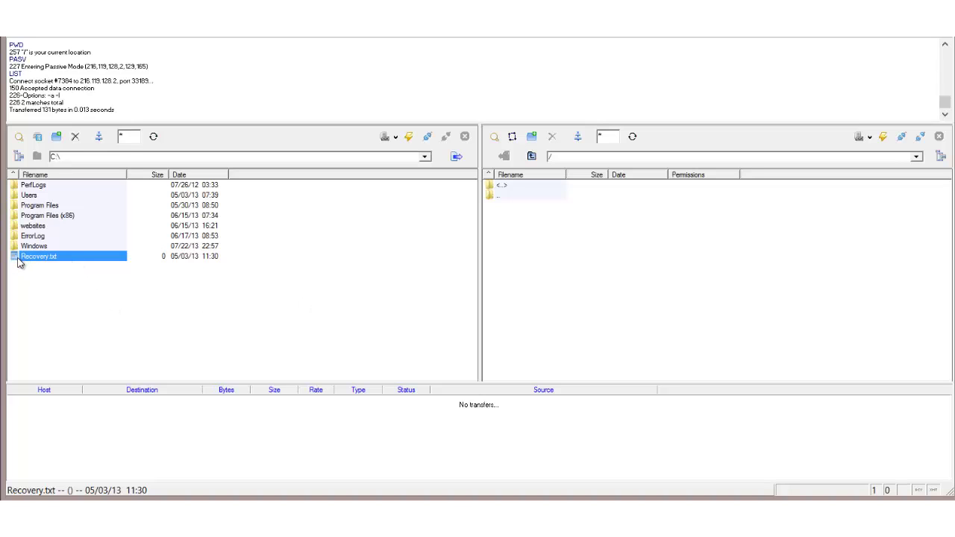
left_click_drag(18, 260, 550, 244)
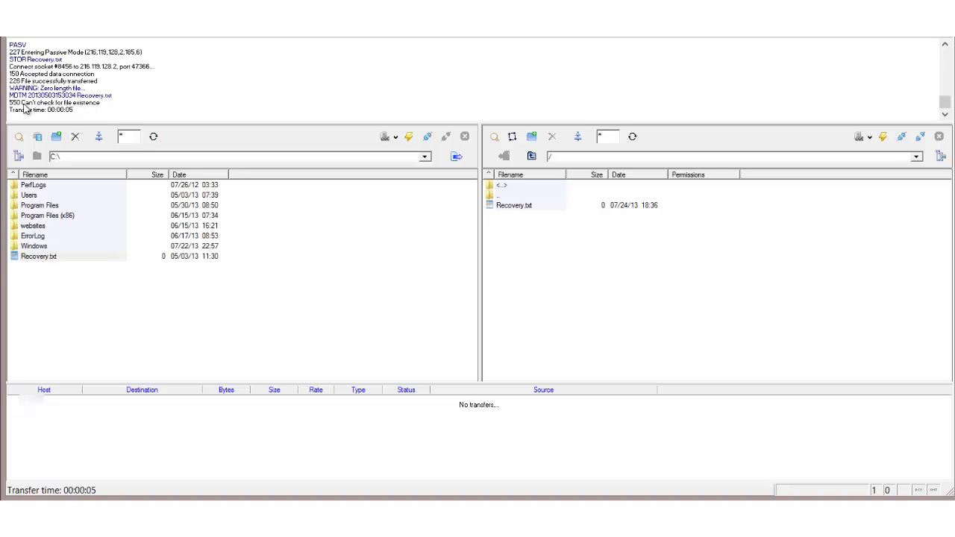
Step: Upload jl2.png from the project folder inside websites to the server
double_click(37, 226)
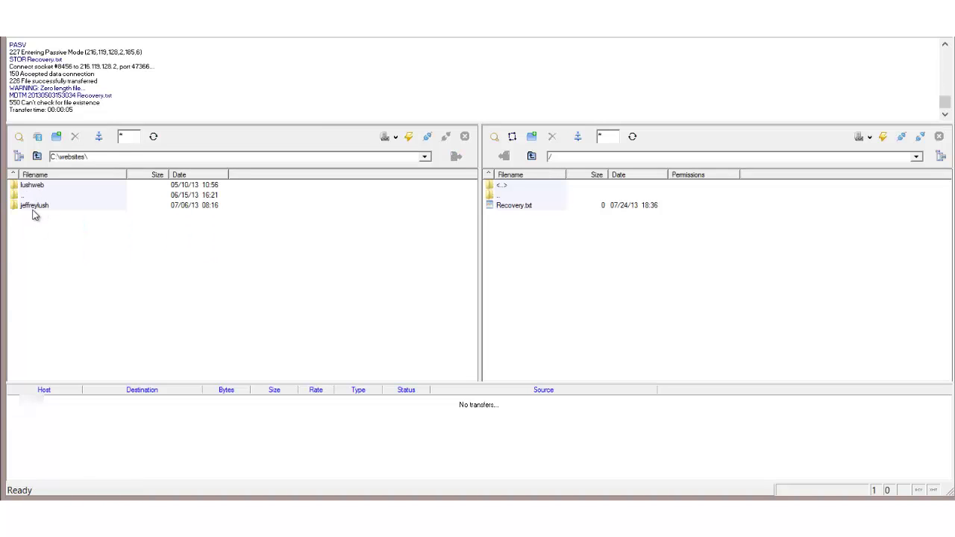
double_click(34, 209)
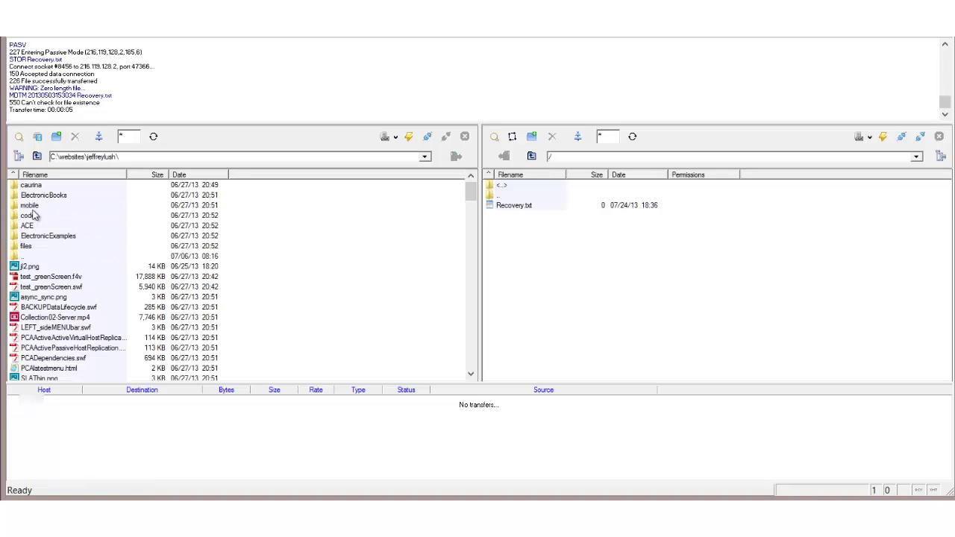
left_click(24, 270)
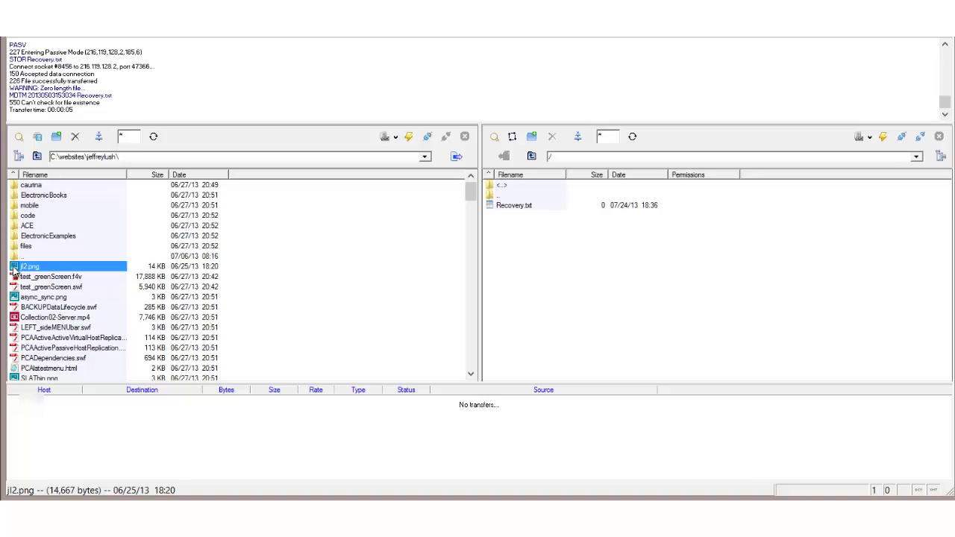
left_click_drag(15, 272, 567, 279)
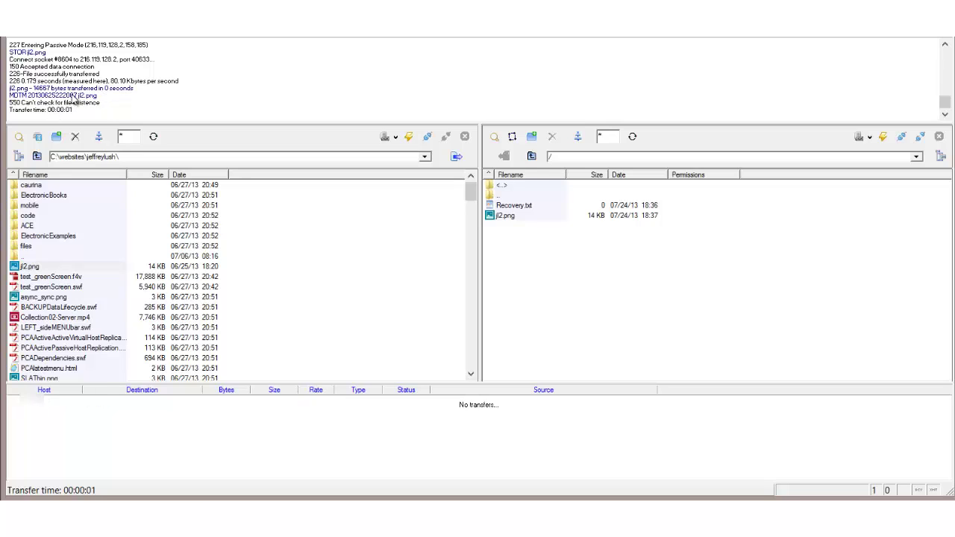
Step: Download Recovery.txt from the server into the local project folder
left_click(492, 216)
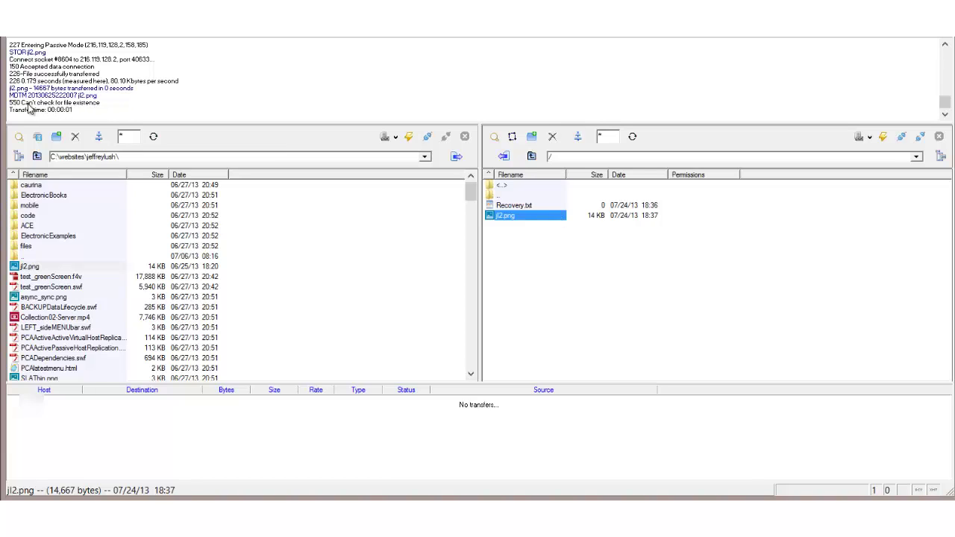
left_click_drag(88, 115, 10, 114)
left_click(99, 112)
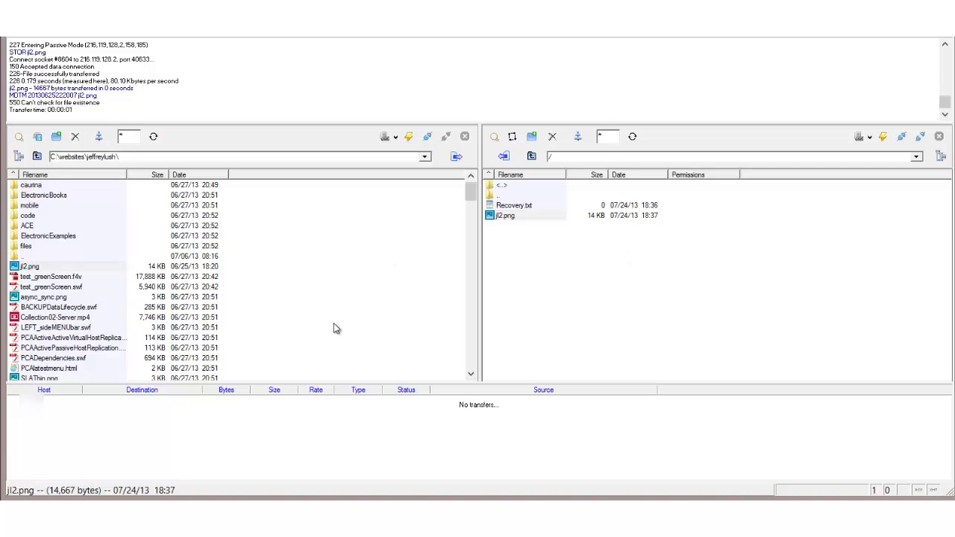
left_click_drag(507, 211, 335, 264)
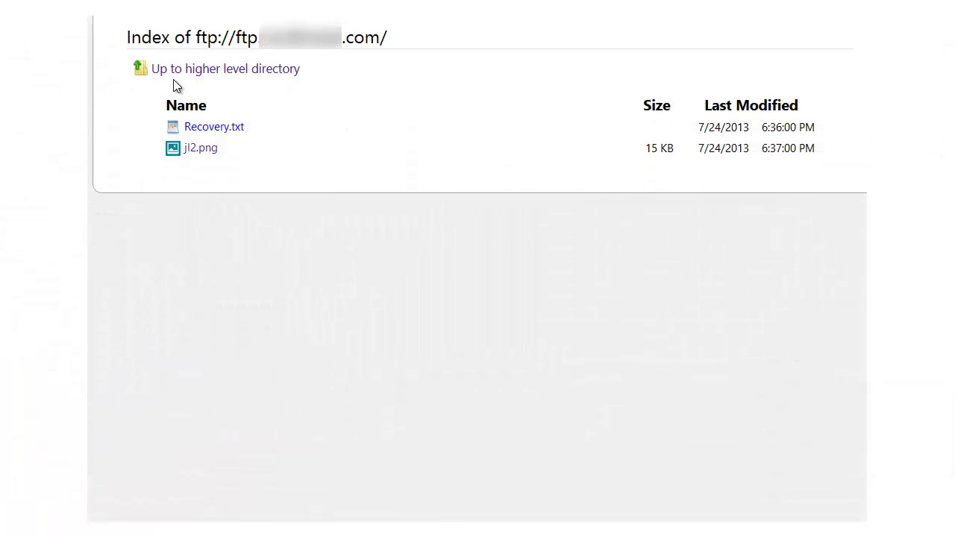
Step: Save jl2.png from the FTP listing to the Desktop, then return to the listing
right_click(203, 154)
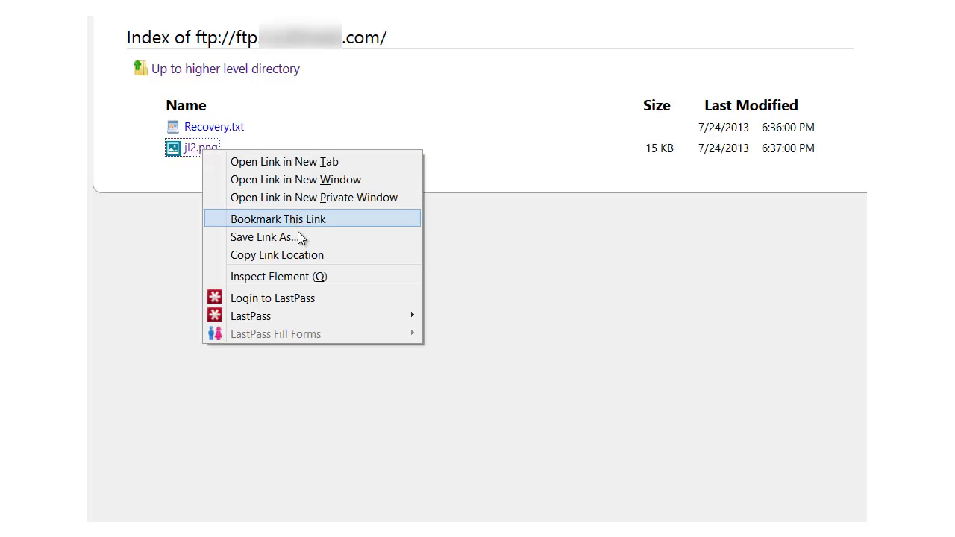
left_click(378, 243)
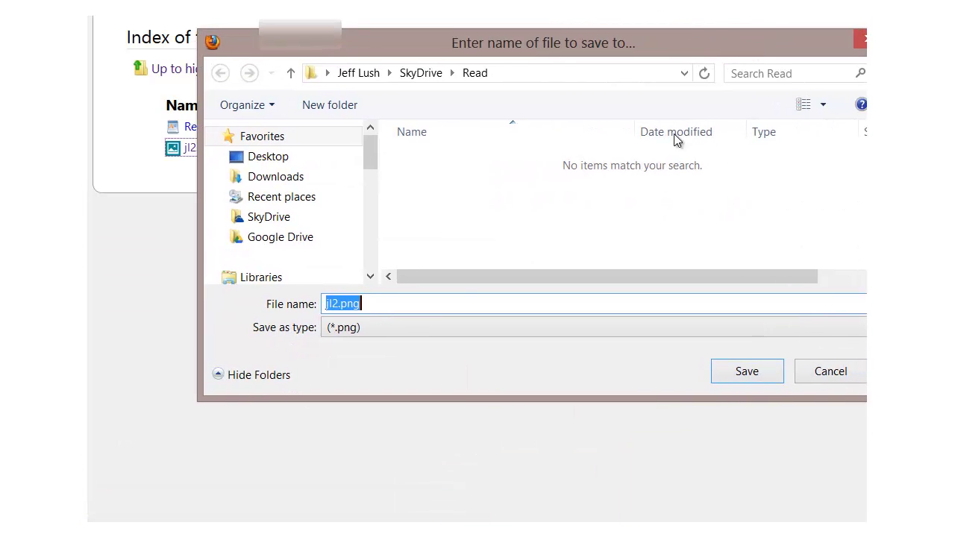
left_click(276, 163)
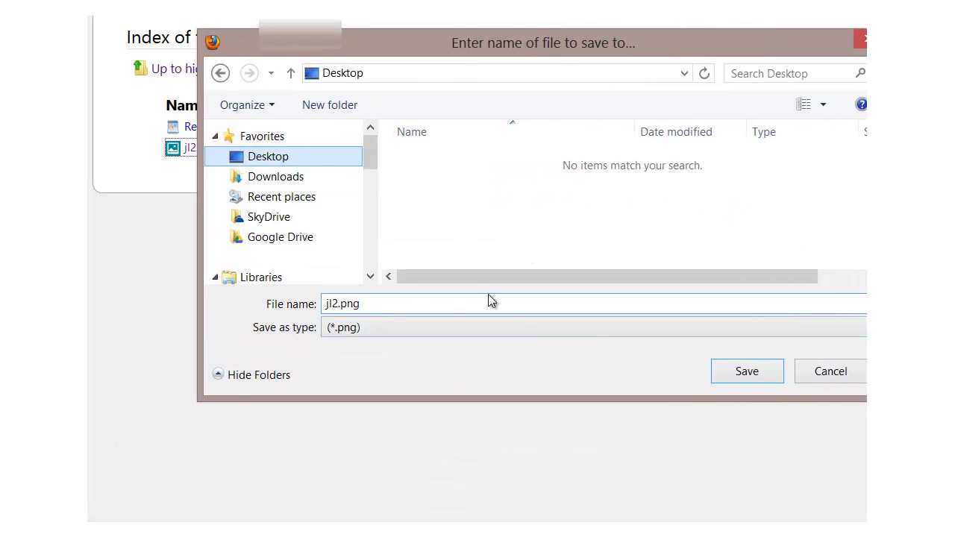
left_click(822, 379)
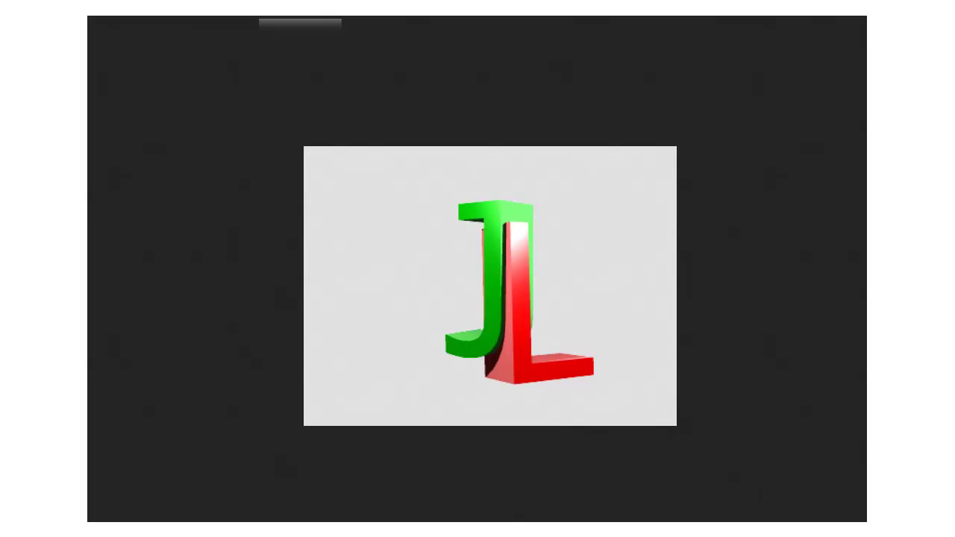
key("alt+Left")
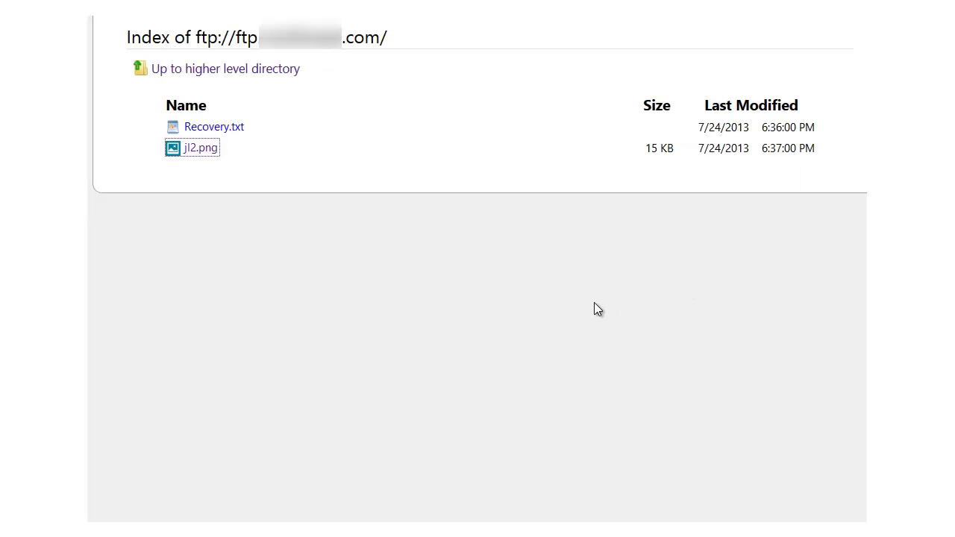